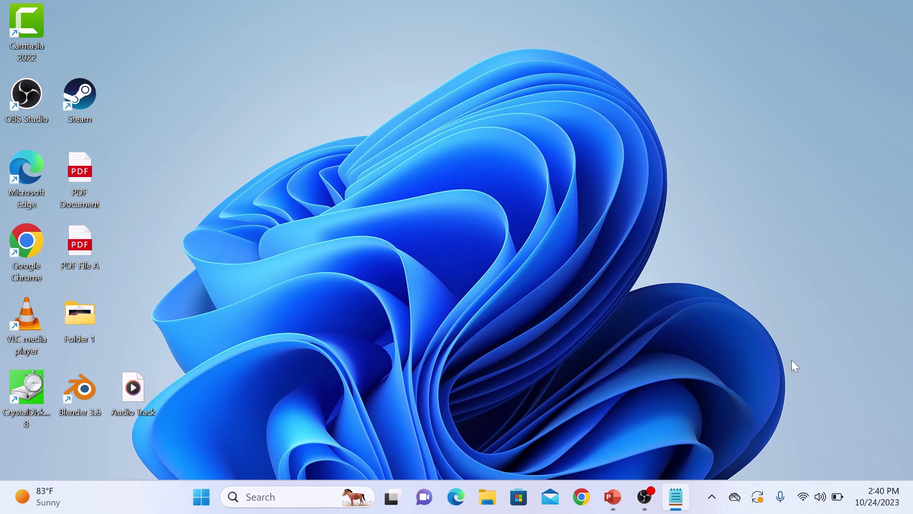
- Return to the PowerPoint presentation and show the Audio insertion choices under Insert
left_click(613, 496)
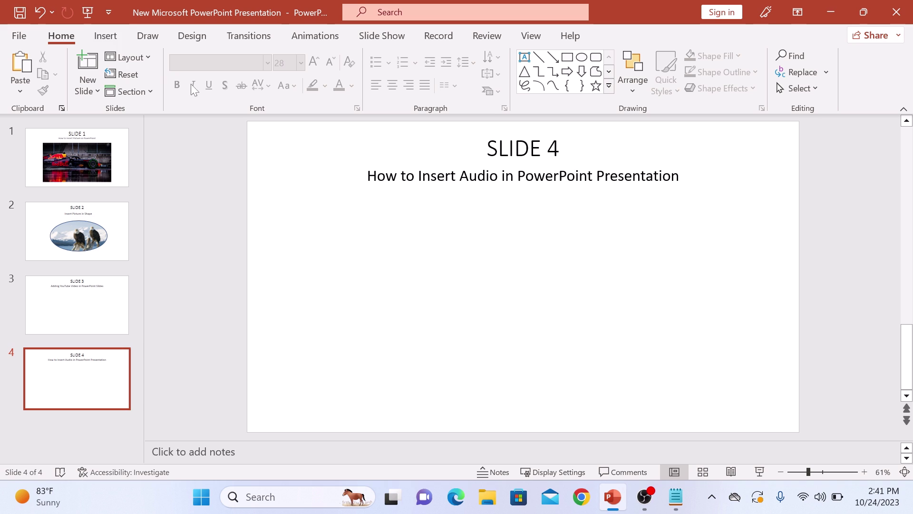
left_click(110, 41)
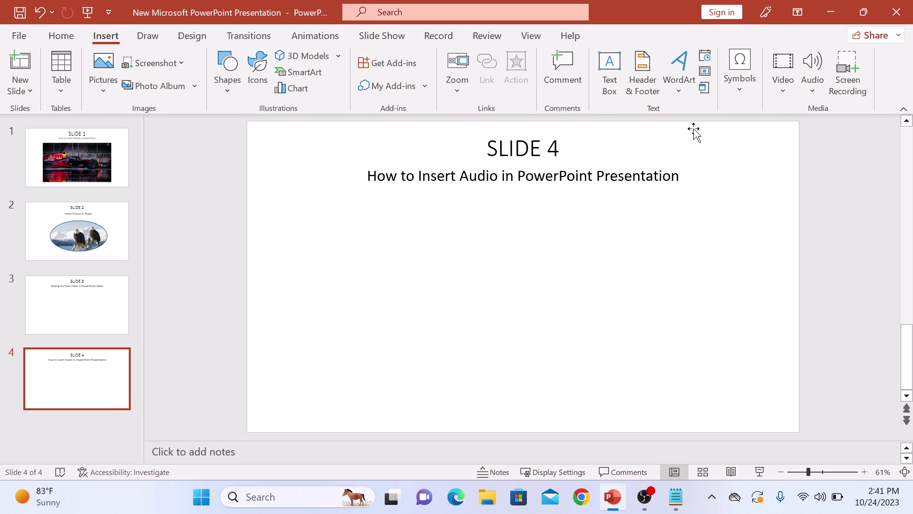
left_click(811, 93)
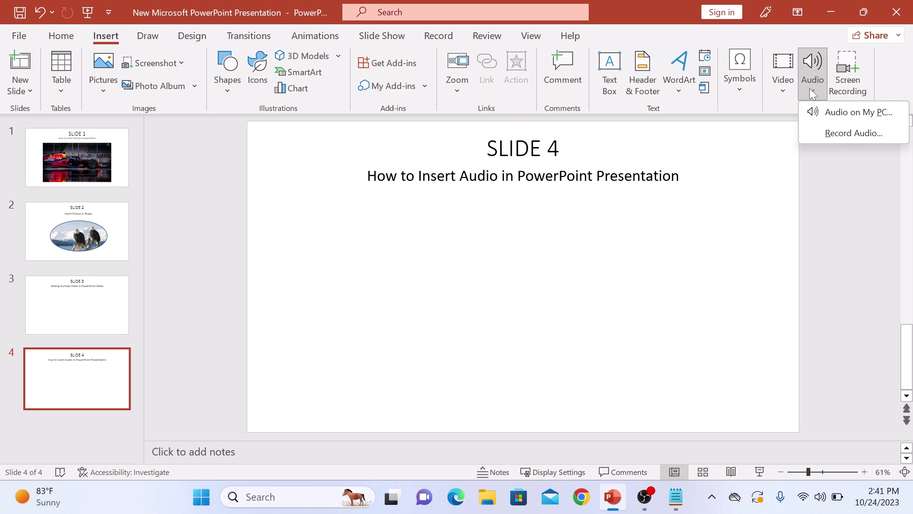
- Insert the 'Audio Track' MP3 from the PC onto slide 4
left_click(843, 115)
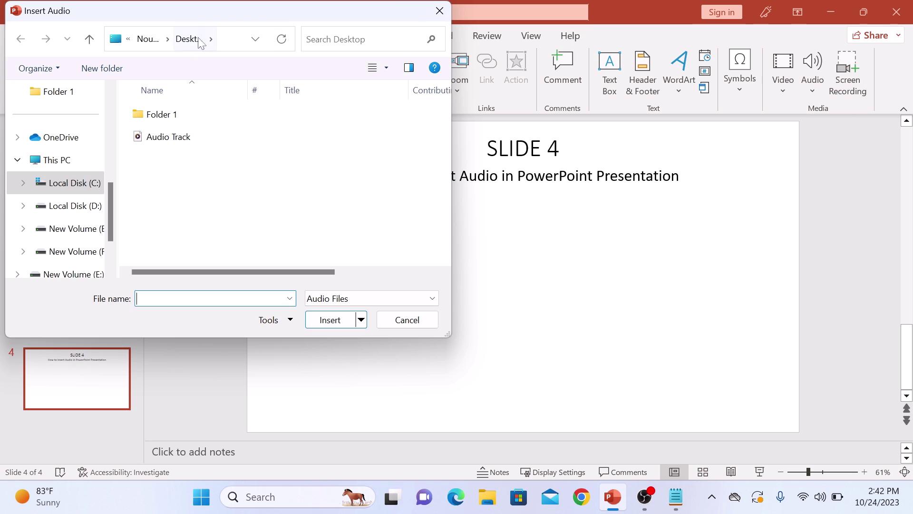
left_click(170, 142)
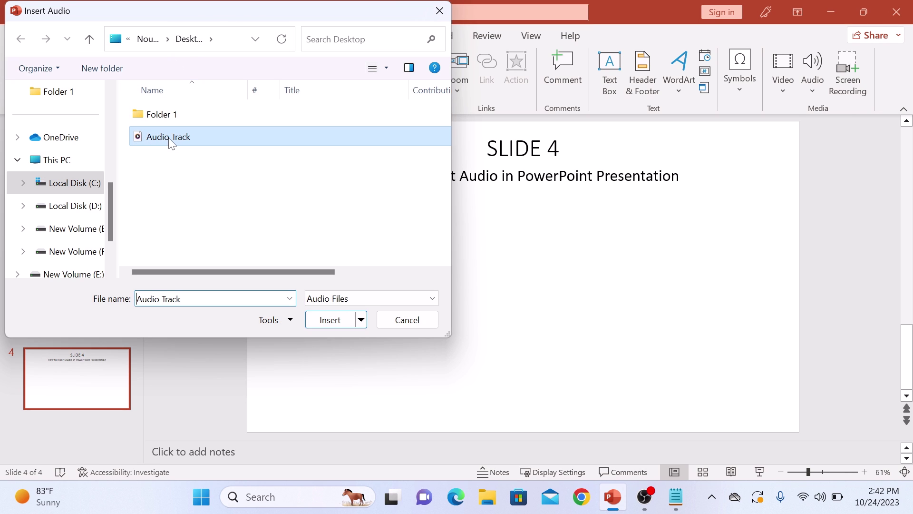
left_click(330, 323)
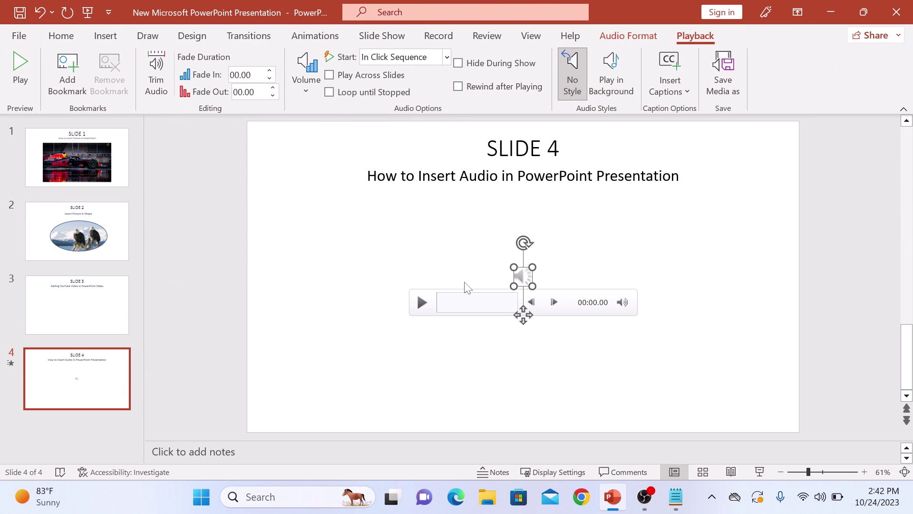
left_click(105, 36)
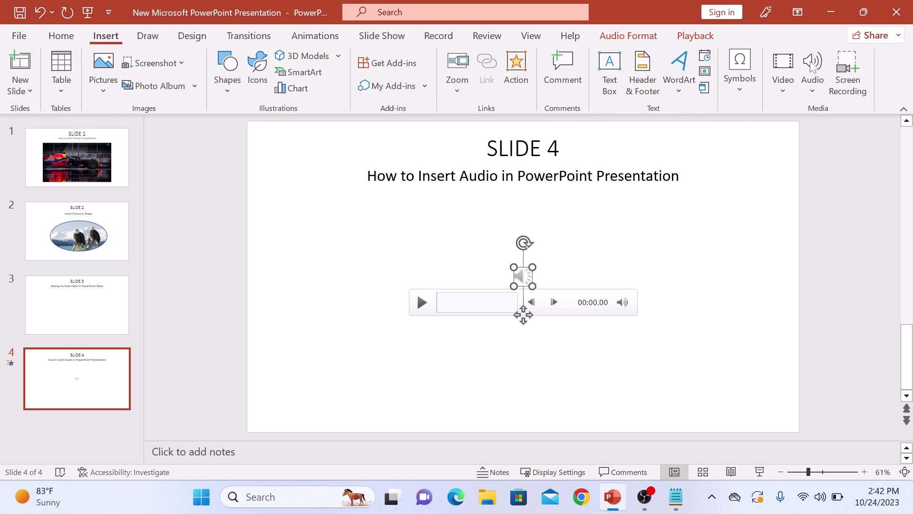
left_click(816, 100)
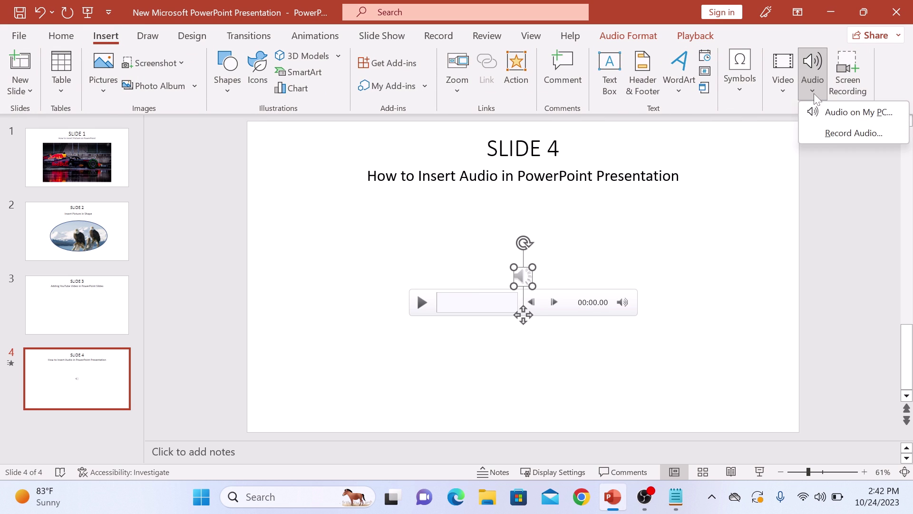
left_click(854, 135)
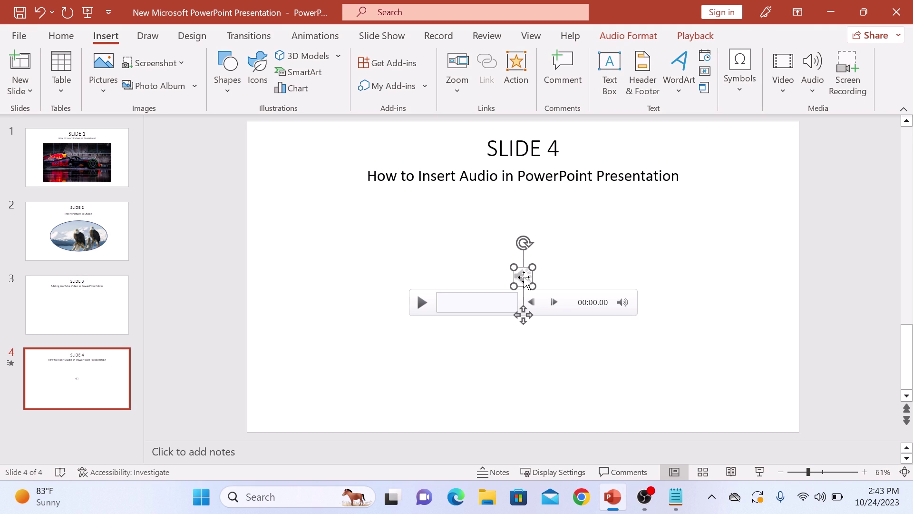
- Turn on Hide During Show, Play Across Slides and Loop until Stopped in Playback
left_click(698, 36)
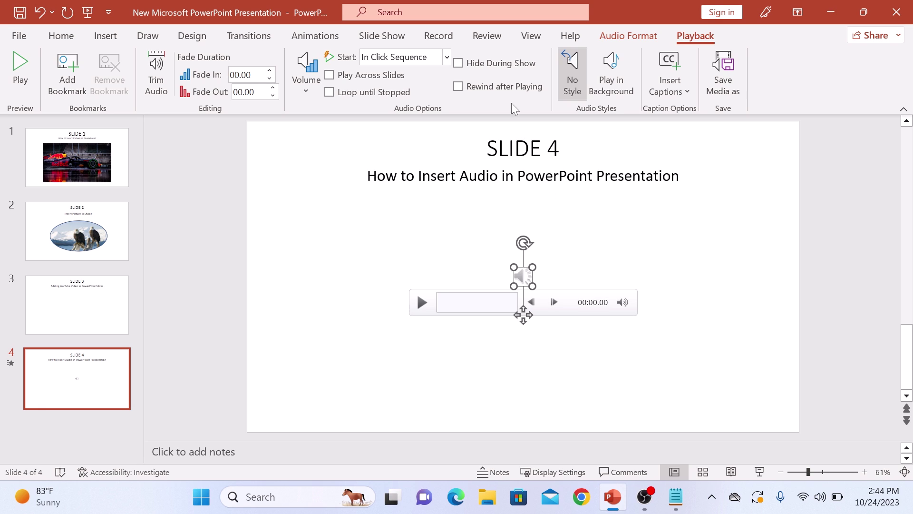
left_click(496, 69)
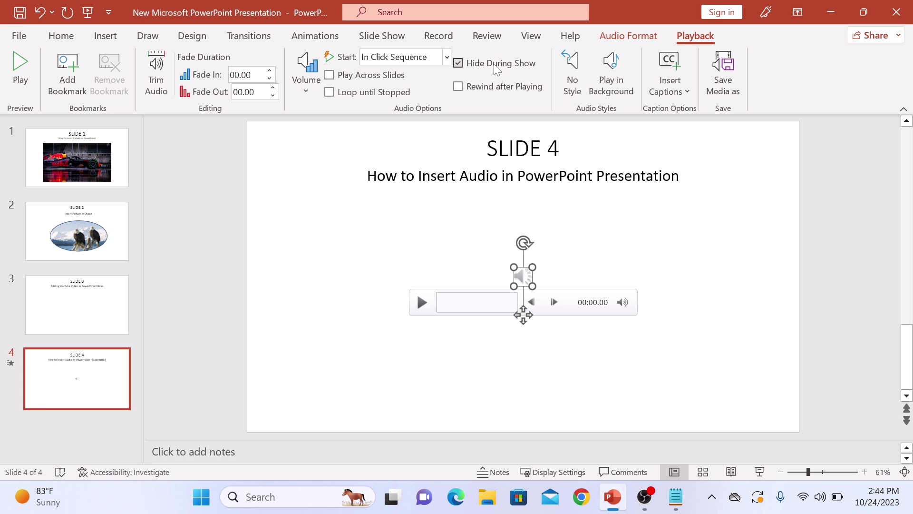
left_click(370, 76)
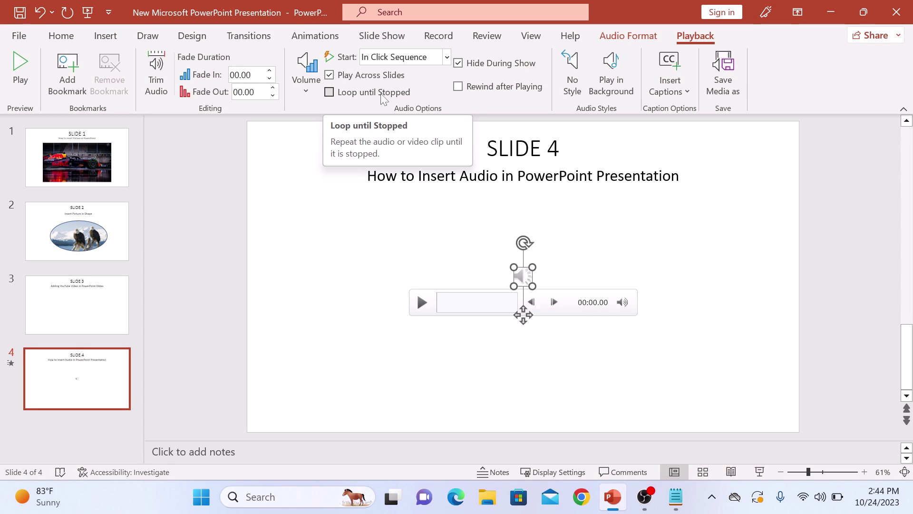
left_click(381, 94)
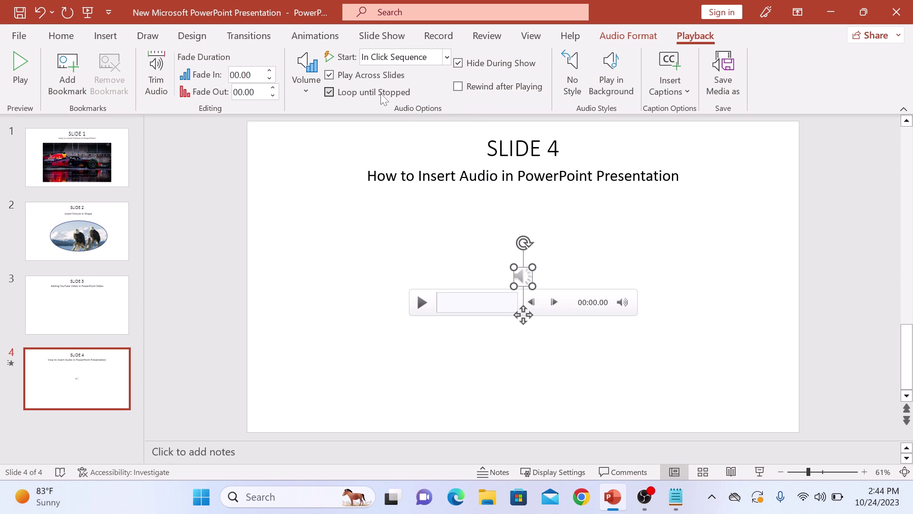